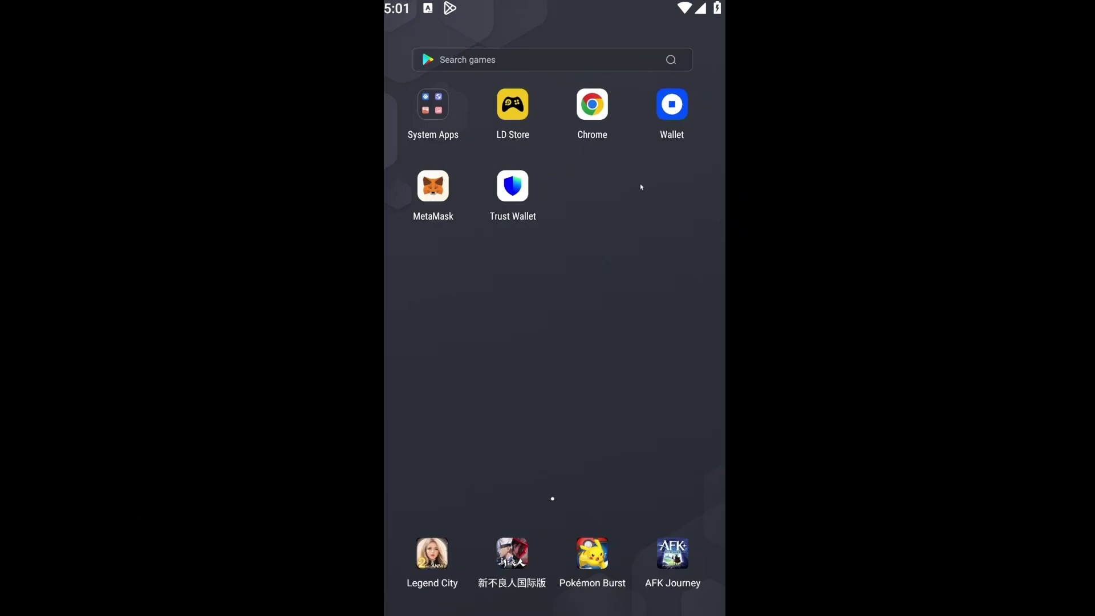
- Launch Coinbase Wallet and go to its Settings tab
click(666, 117)
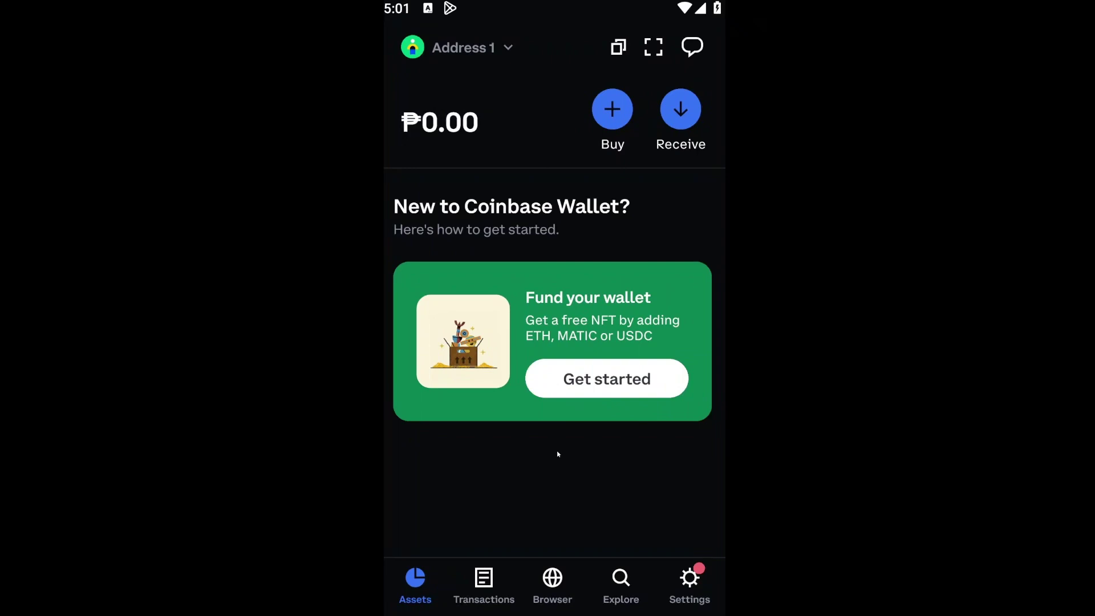
click(690, 584)
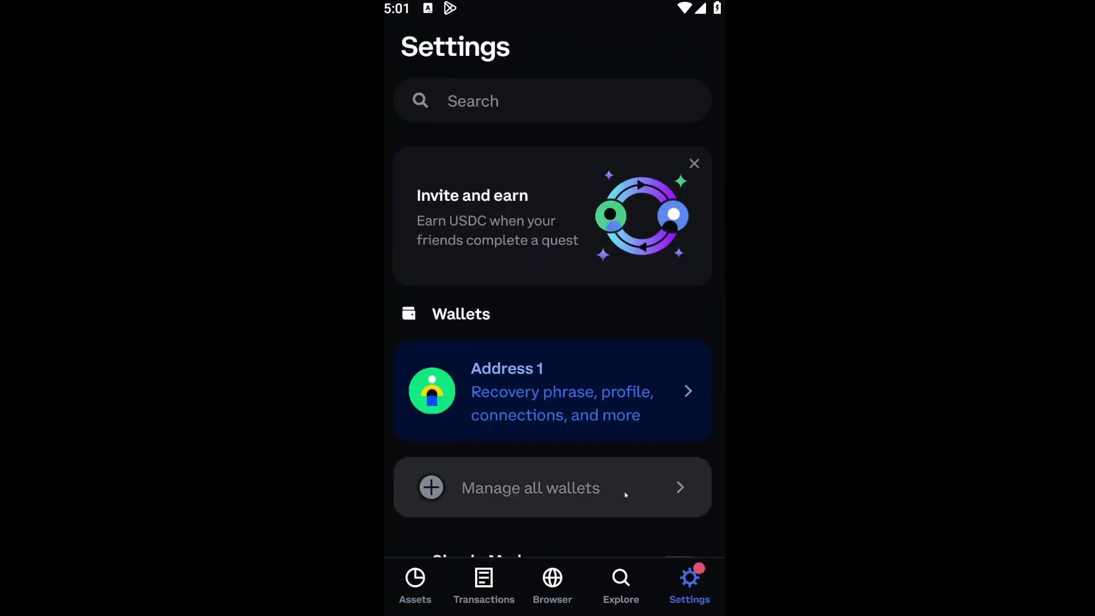
mouse_move(628, 491)
mouse_down()
mouse_move(639, 333)
mouse_move(618, 240)
mouse_up()
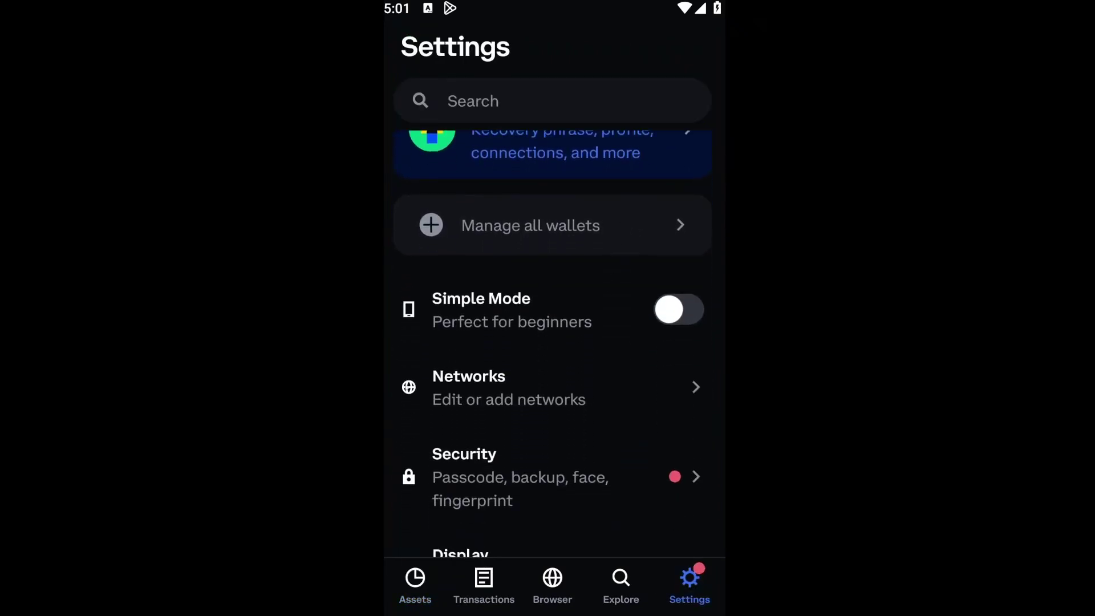
scroll(504, 385, down, 1)
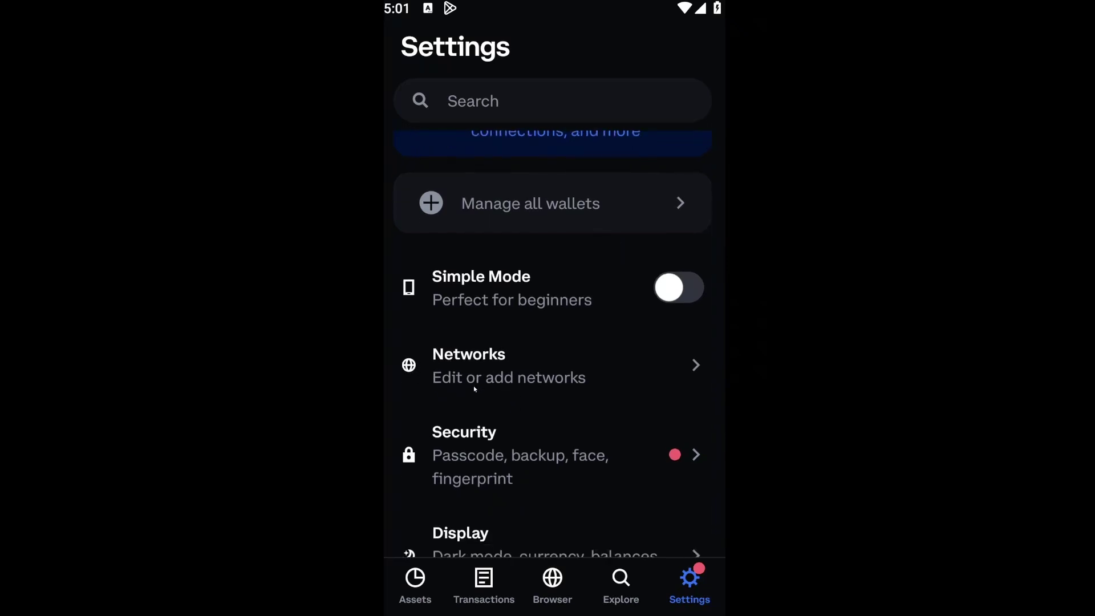
- Open Networks to see mainnets such as Ethereum, Arbitrum, Base, Polygon and ZetaChain
click(515, 378)
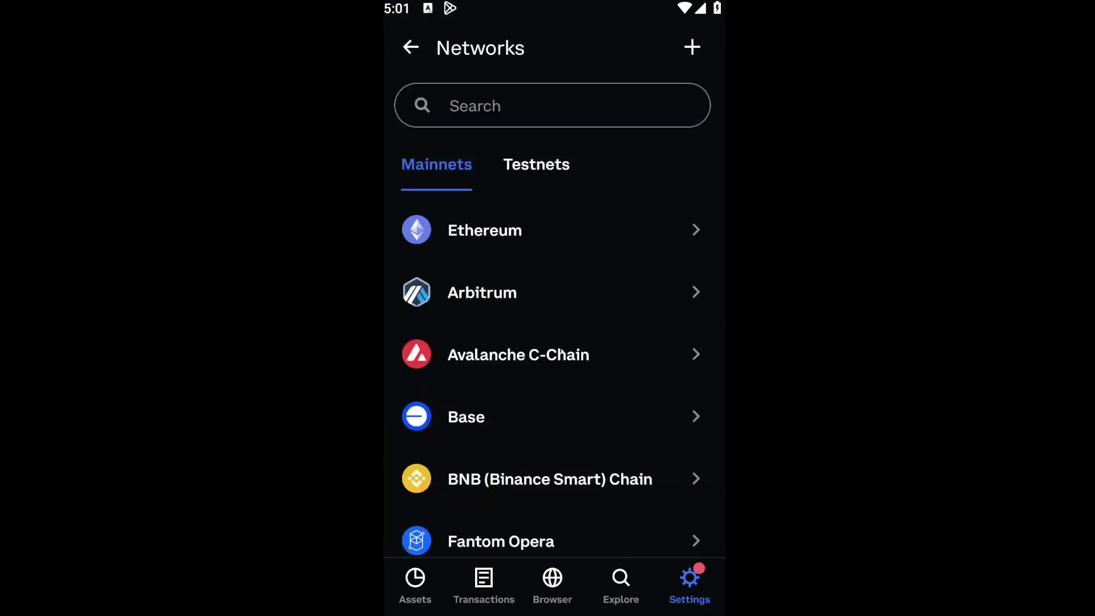
scroll(555, 208, down, 3)
scroll(555, 209, down, 1)
scroll(573, 265, down, 2)
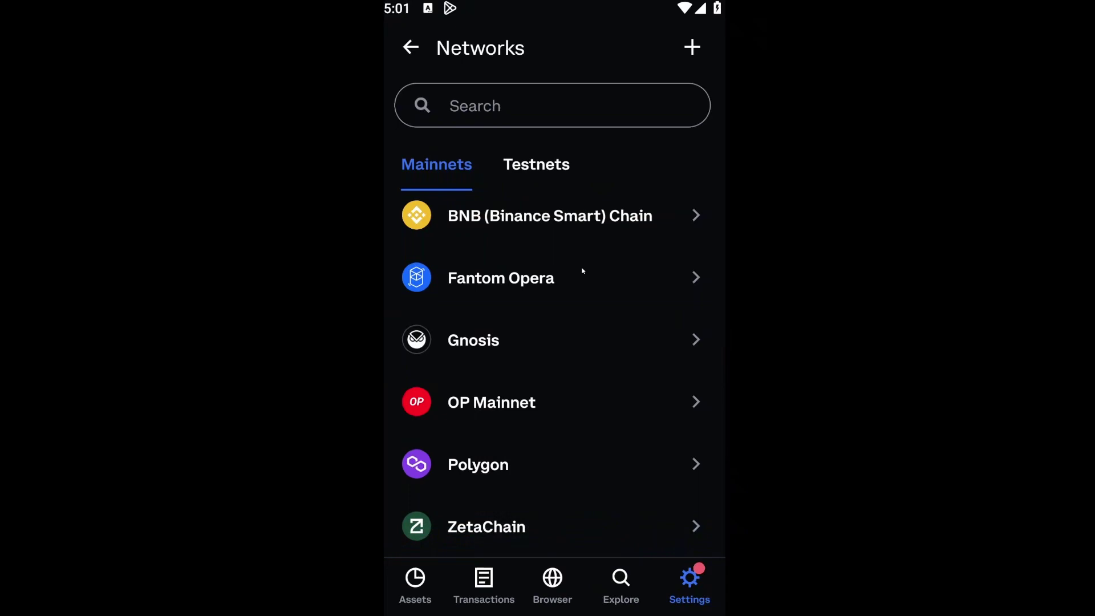
scroll(582, 270, up, 5)
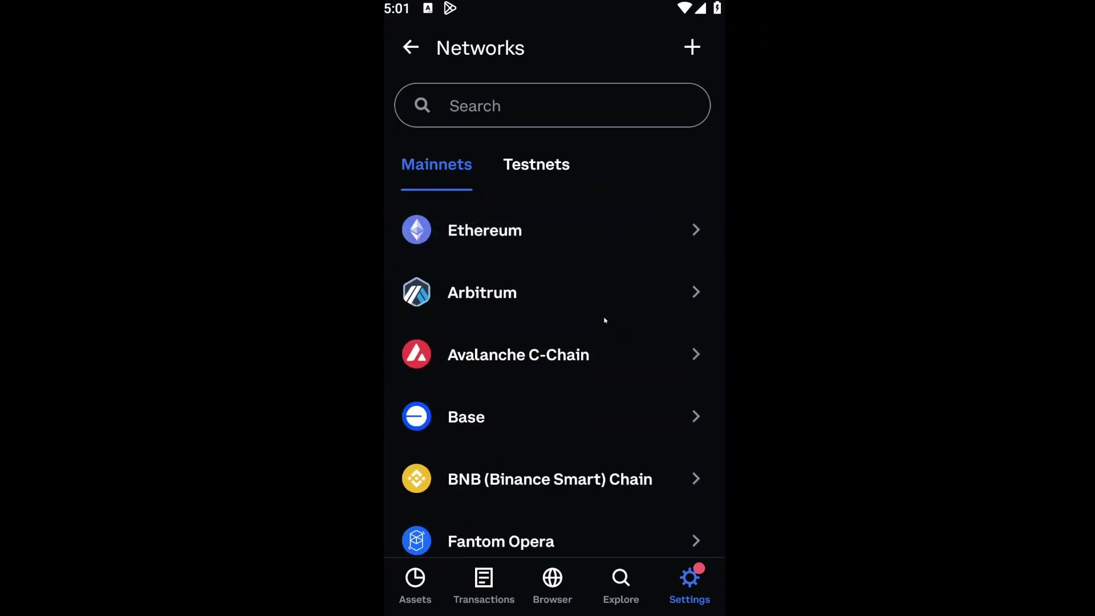
scroll(603, 320, down, 5)
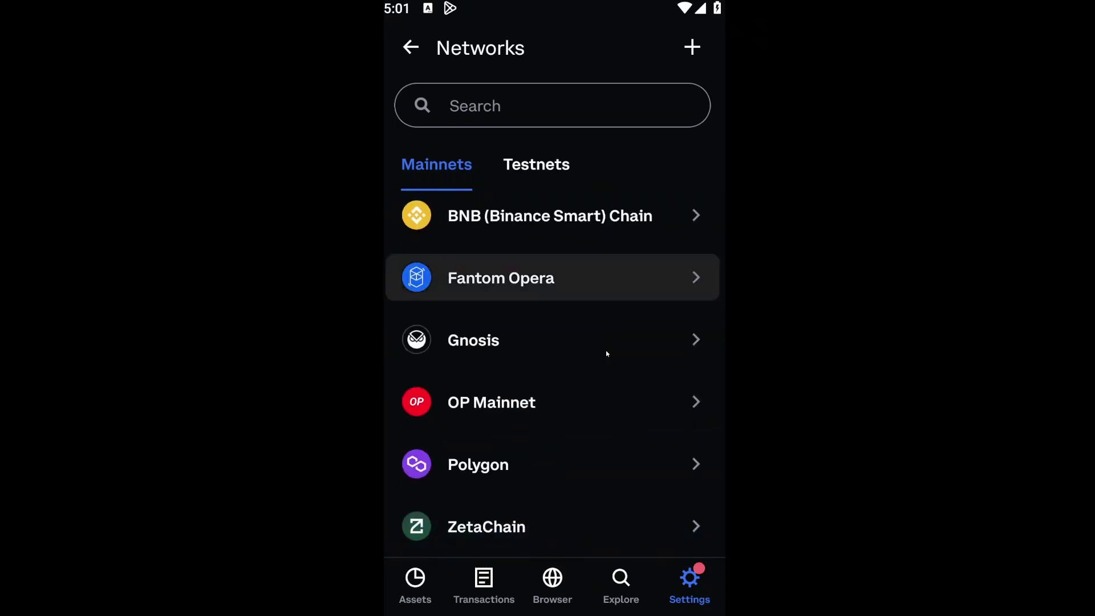
scroll(616, 344, up, 5)
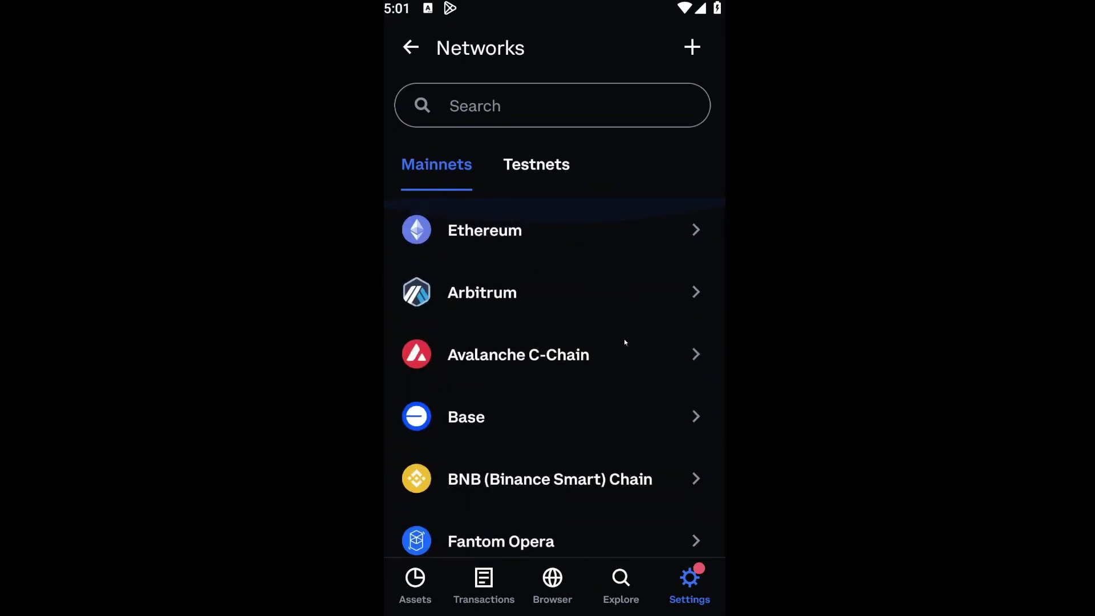
click(691, 47)
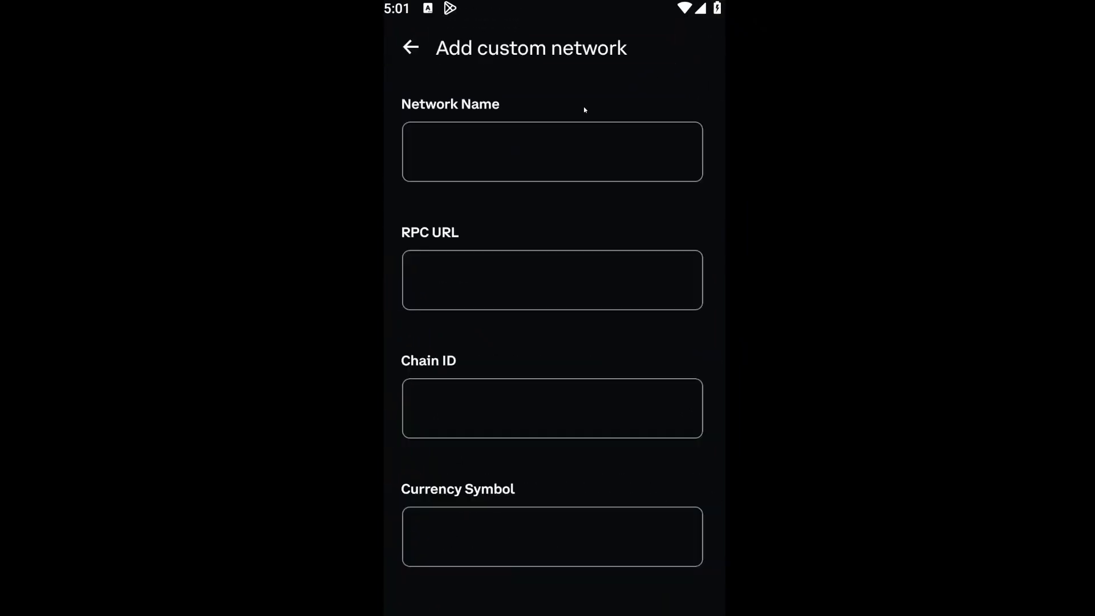
scroll(587, 108, down, 3)
scroll(530, 104, up, 3)
scroll(474, 218, down, 1)
scroll(492, 270, down, 1)
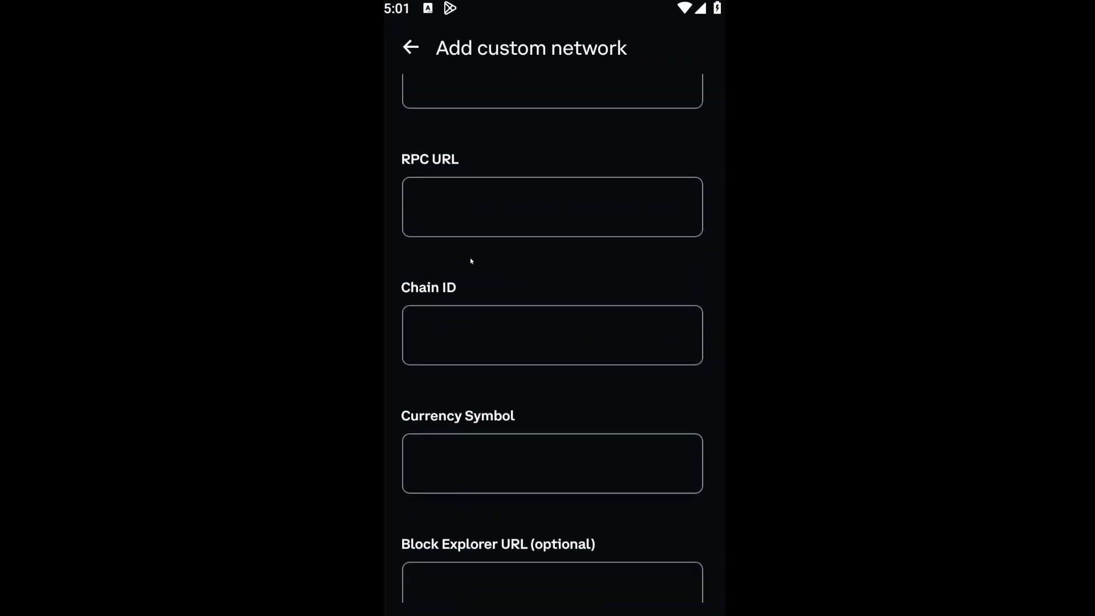
drag(510, 363, 543, 227)
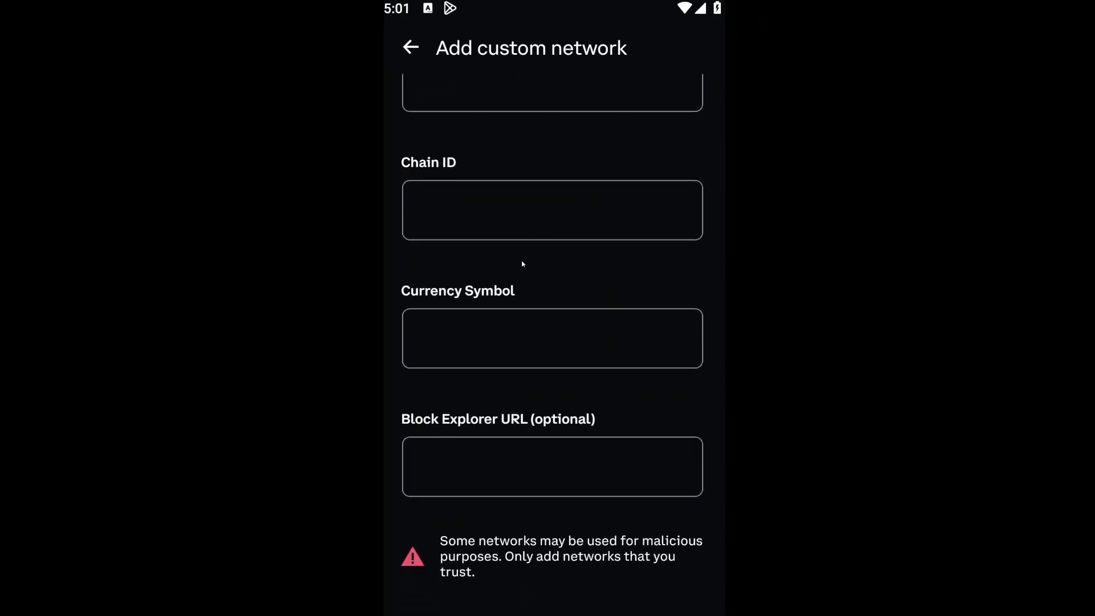
- Return to the Networks list and open Gnosis, showing Chain ID 100 and XDAI
click(412, 49)
scroll(571, 318, down, 4)
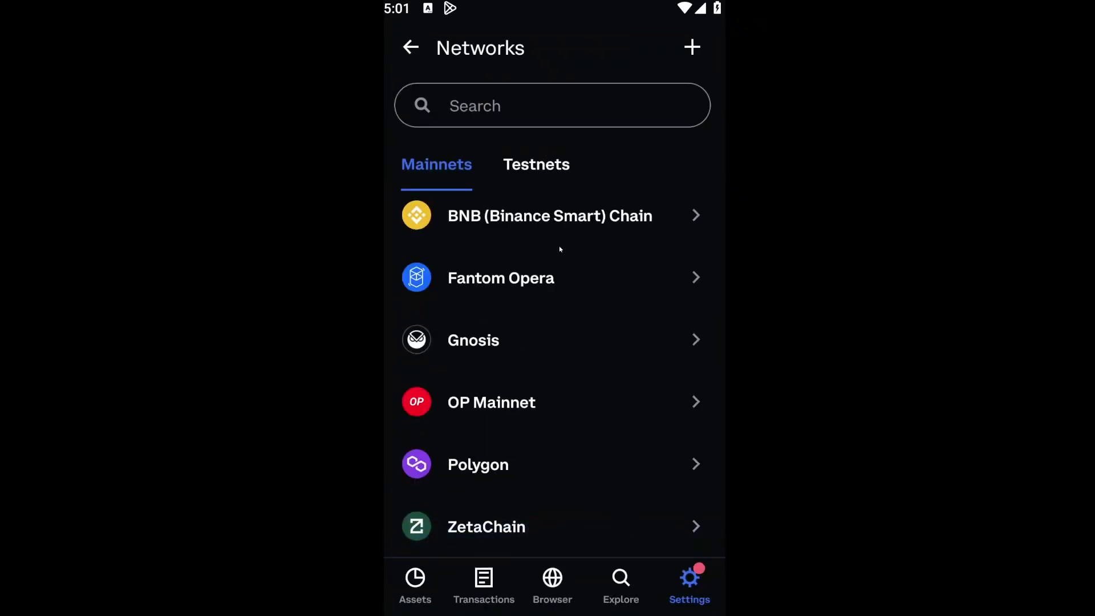
drag(558, 270, 529, 379)
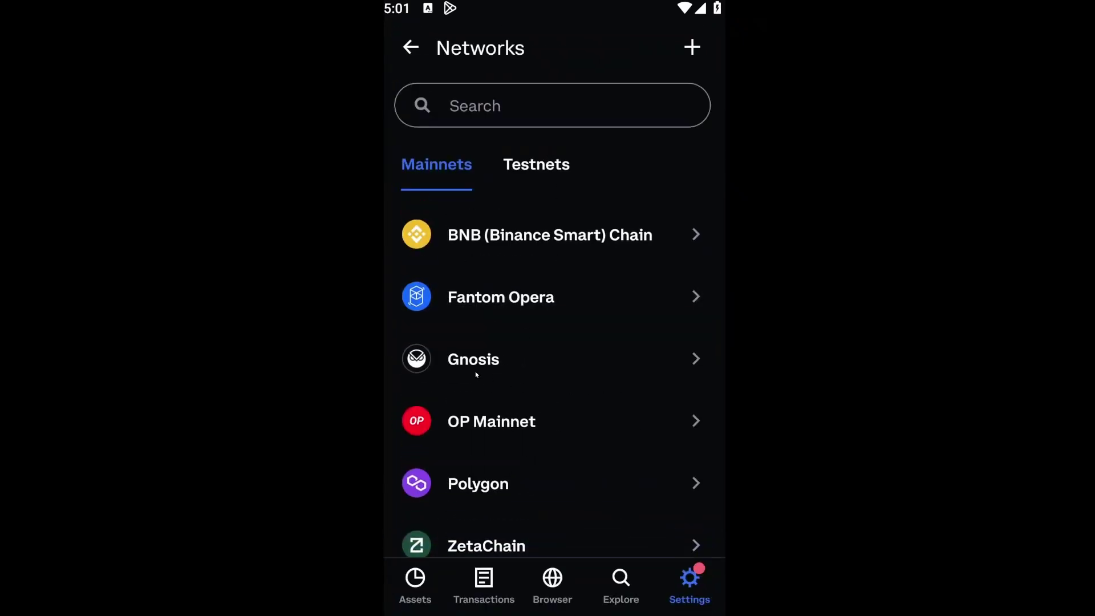
click(572, 370)
drag(592, 453, 558, 168)
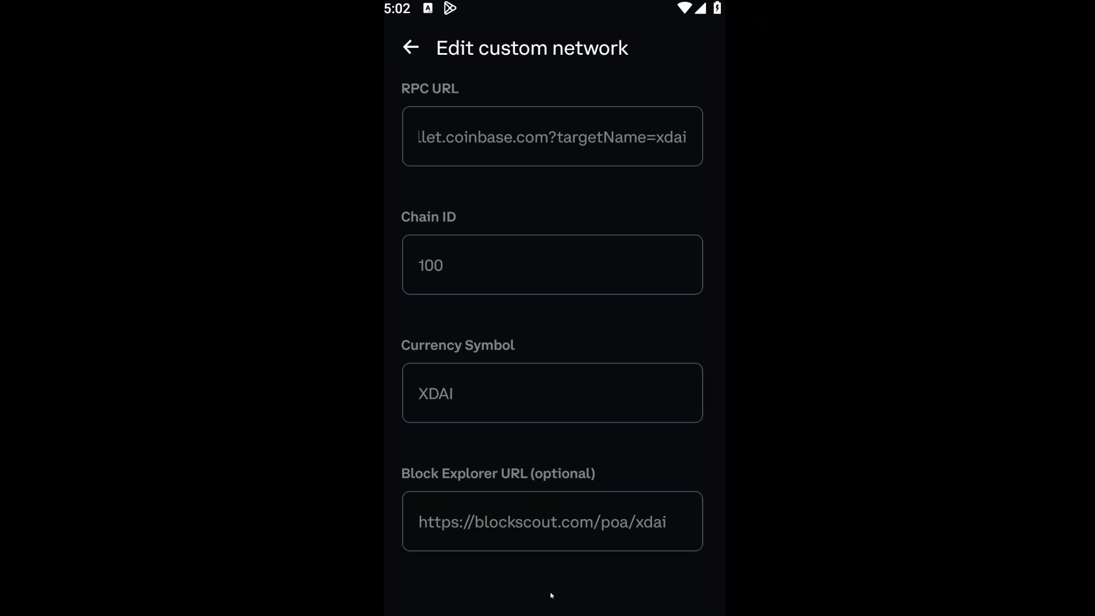
- View the BNB Chain details, then the ZetaChain details
click(411, 47)
click(530, 245)
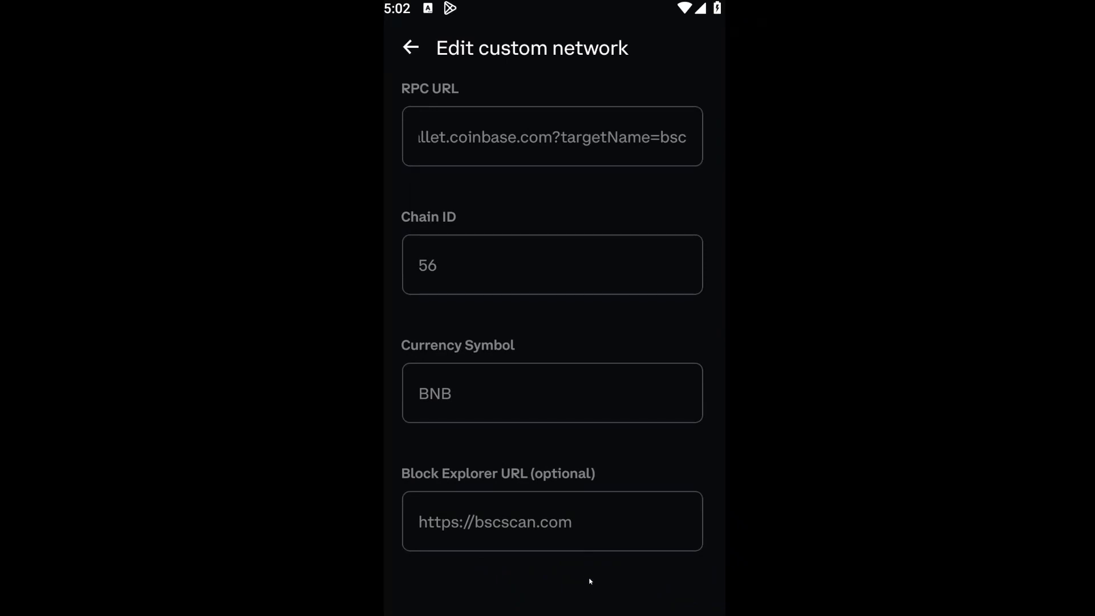
click(411, 48)
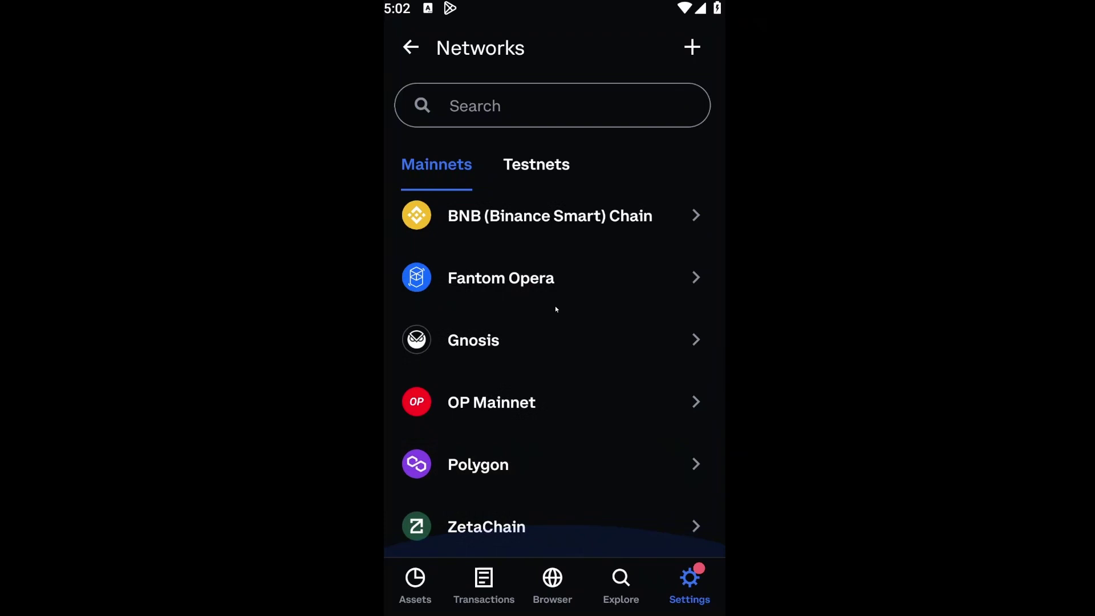
click(547, 533)
scroll(556, 479, down, 3)
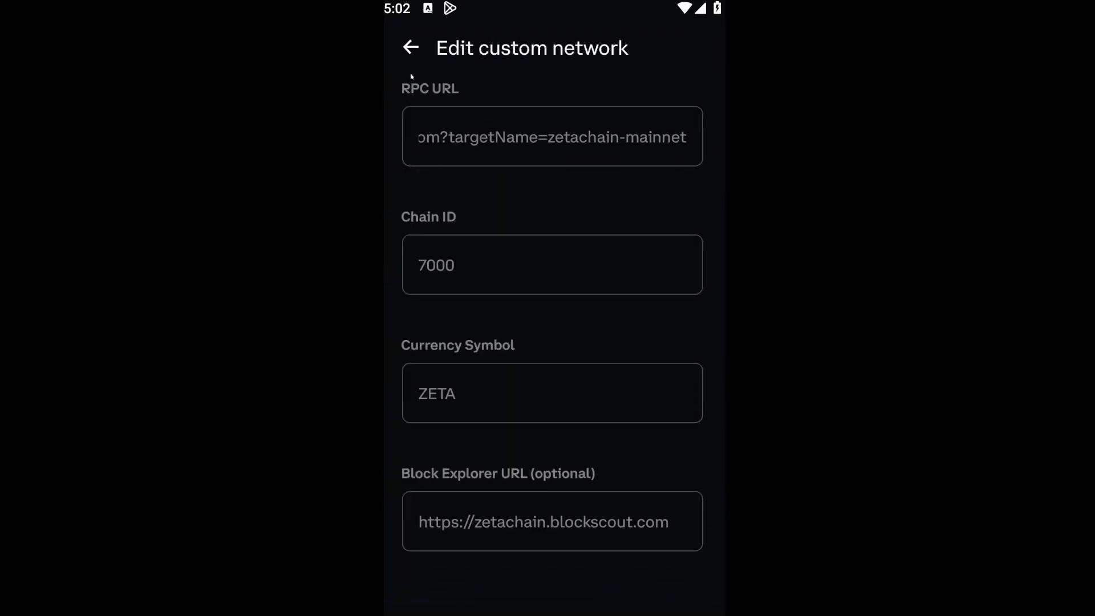
- Open BNB Smart Chain Testnet from Testnets, showing Chain ID 97 and symbol BNB
click(411, 48)
click(536, 164)
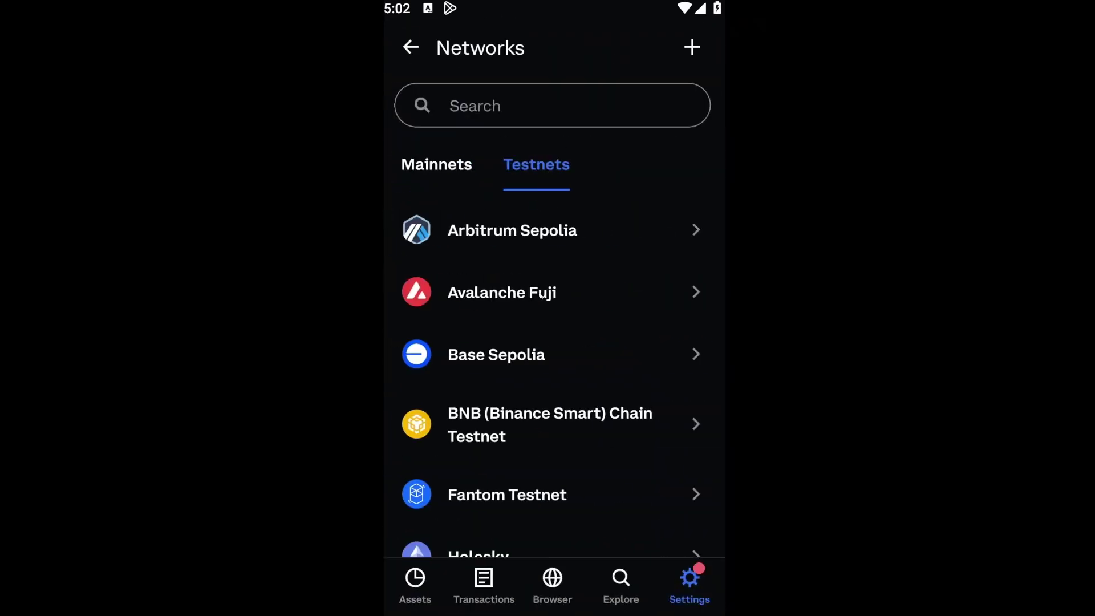
scroll(540, 298, down, 3)
scroll(539, 308, up, 1)
click(562, 306)
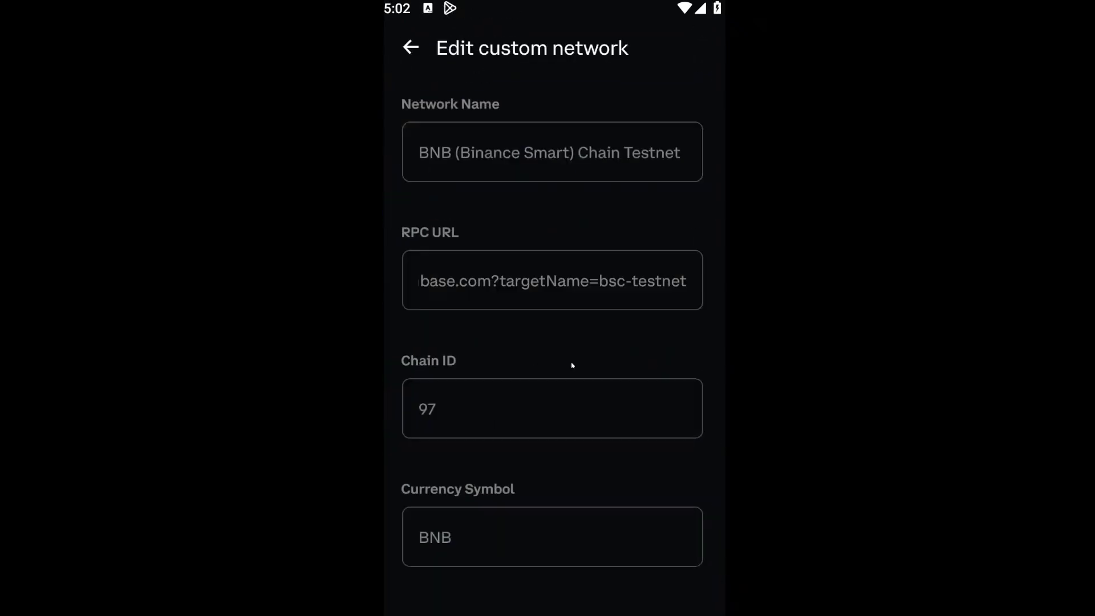